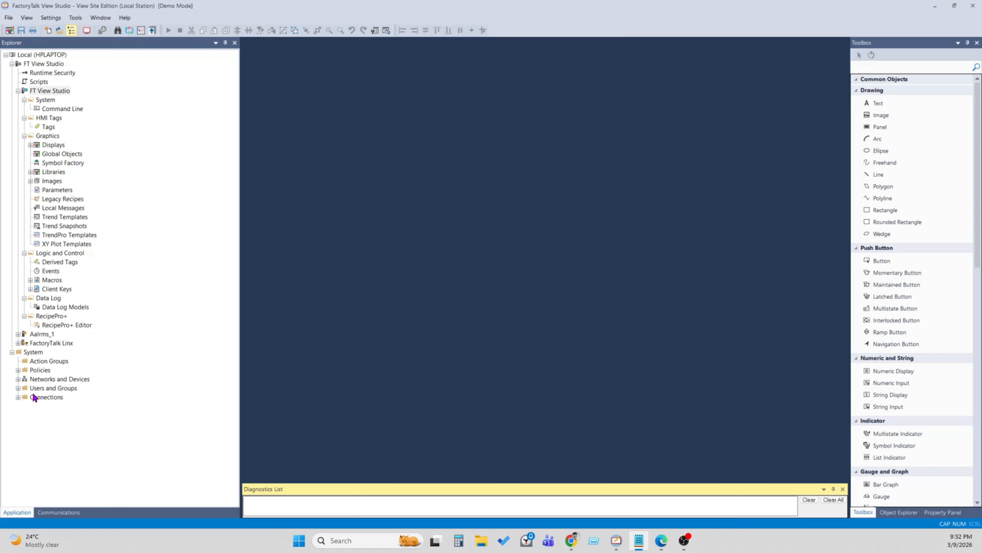
Step: Expand Users and Groups under System and show the new user types offered for the Users folder
{"action": "left_click", "coordinate": [18, 388]}
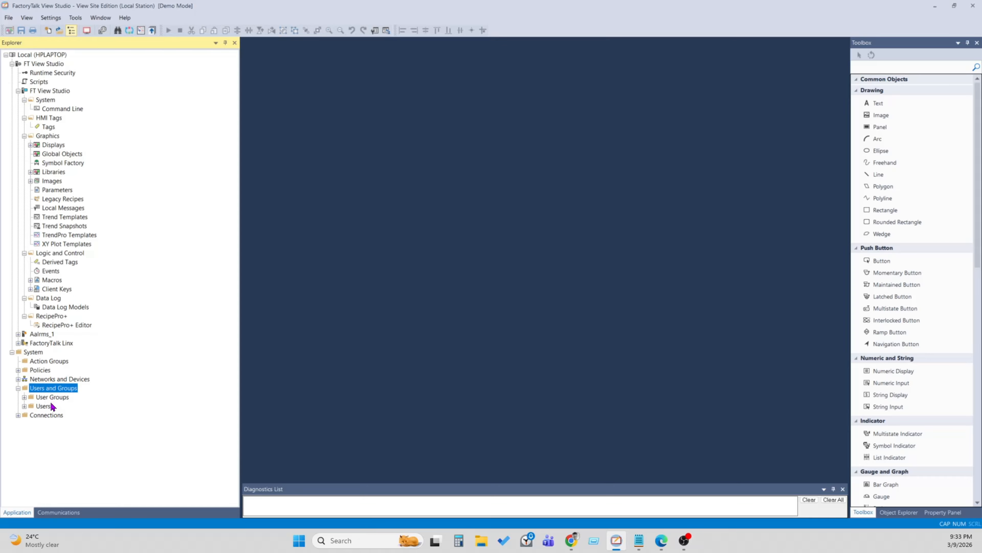
{"action": "left_click", "coordinate": [45, 398]}
{"action": "right_click", "coordinate": [45, 405]}
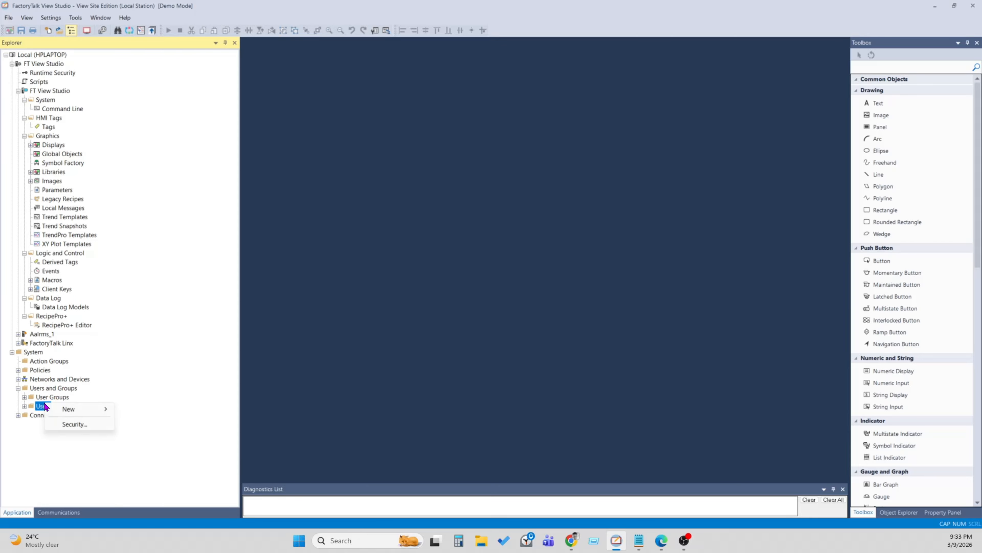
{"action": "mouse_move", "coordinate": [88, 416]}
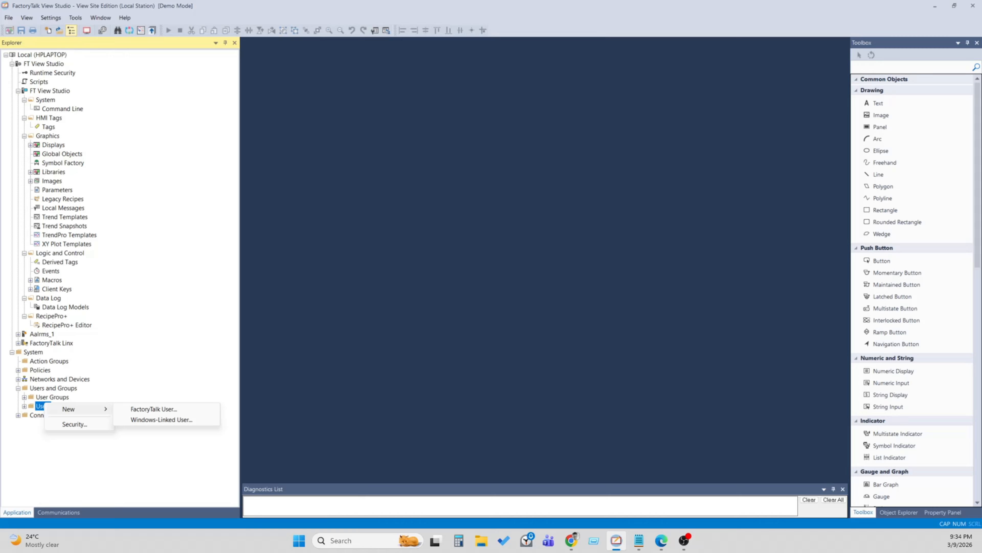
Step: Examine the commands offered for Users and Groups, including the new group types for the User Groups folder
{"action": "left_click", "coordinate": [64, 391]}
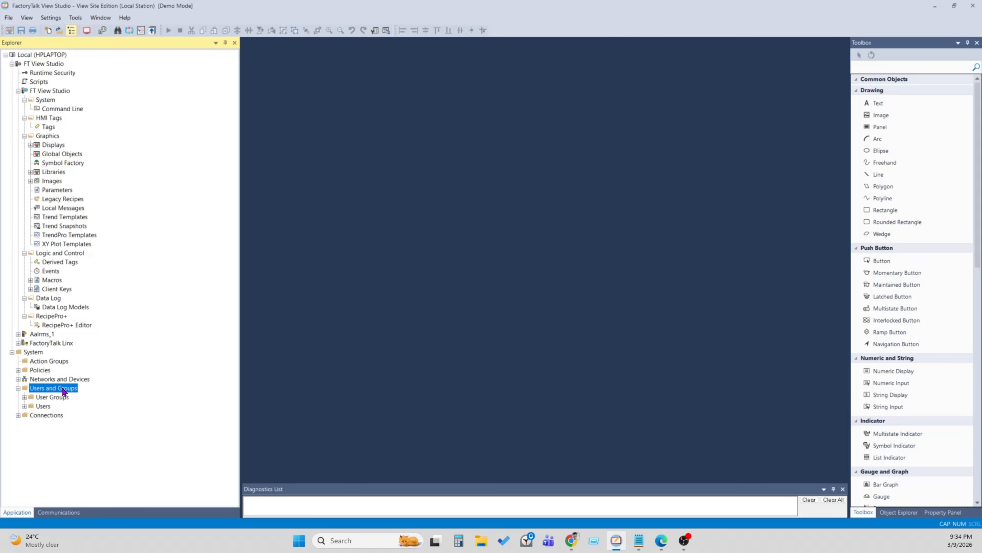
{"action": "right_click", "coordinate": [63, 391]}
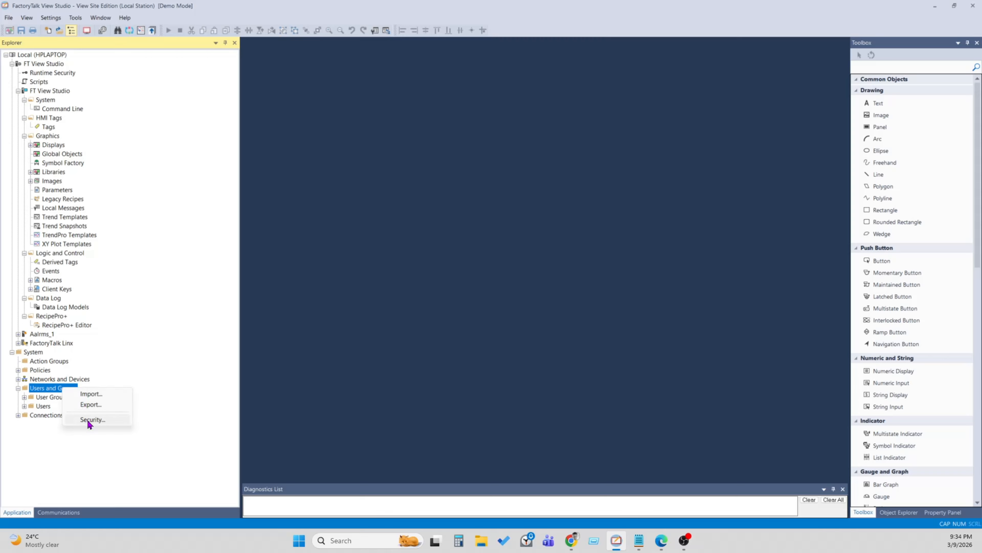
{"action": "left_click", "coordinate": [44, 399]}
{"action": "right_click", "coordinate": [43, 399]}
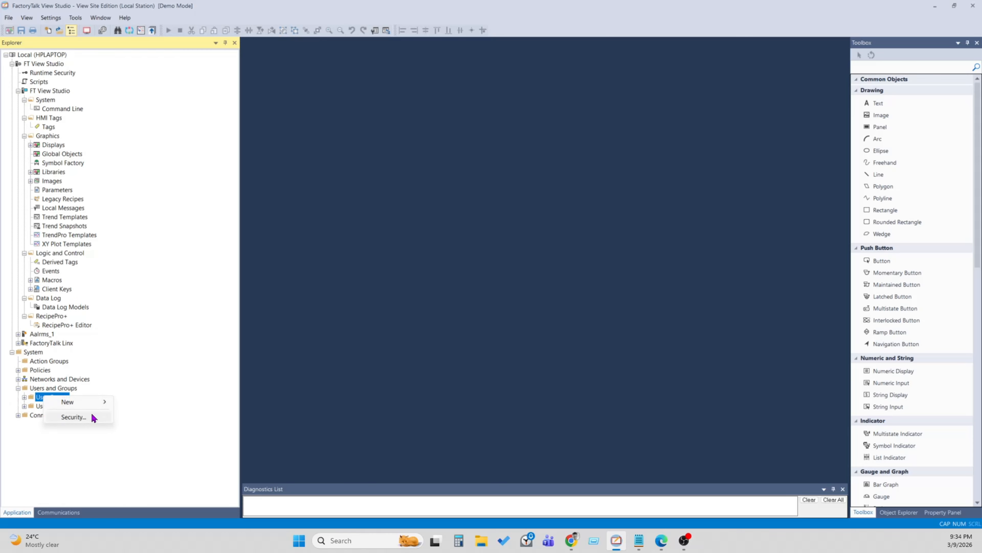
{"action": "mouse_move", "coordinate": [93, 405]}
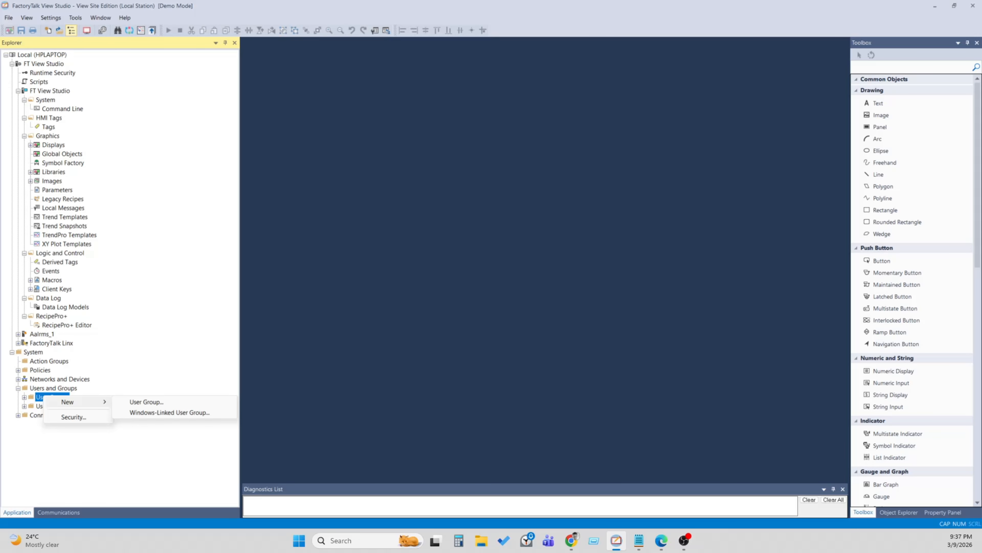
{"action": "left_click", "coordinate": [322, 542]}
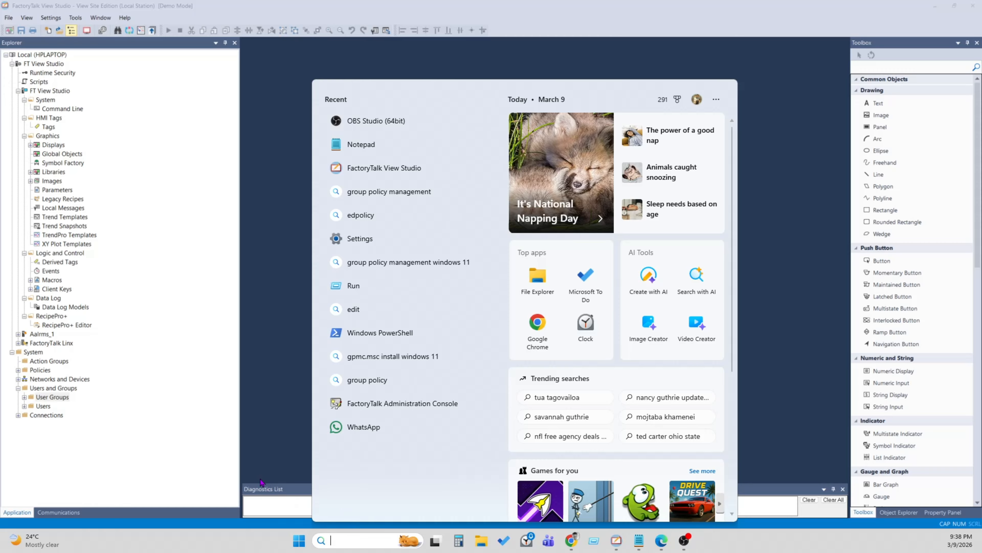
{"action": "left_click", "coordinate": [129, 370]}
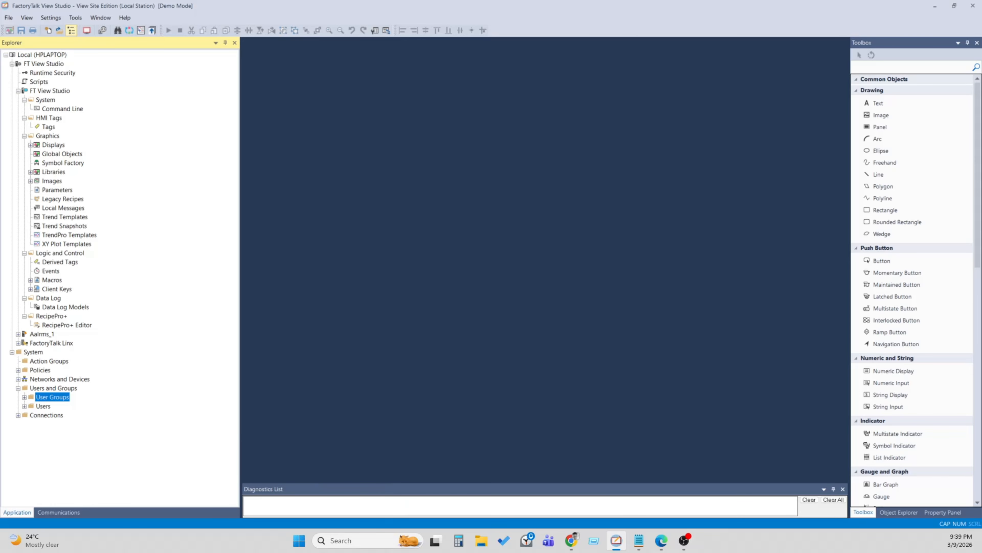
Step: Switch to the Windows Local Group Policy Editor by running gpedit.msc
{"action": "left_click", "coordinate": [340, 542]}
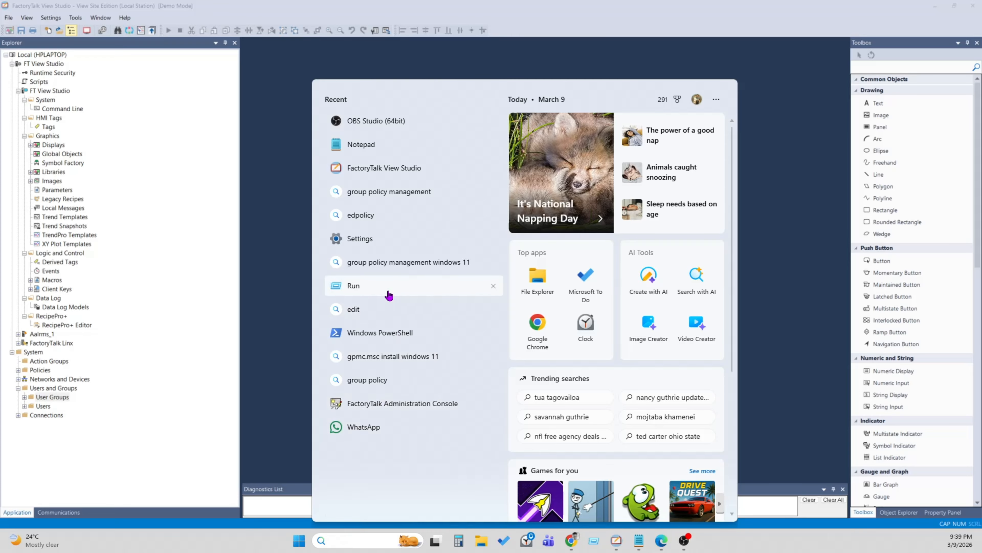
{"action": "left_click", "coordinate": [388, 295]}
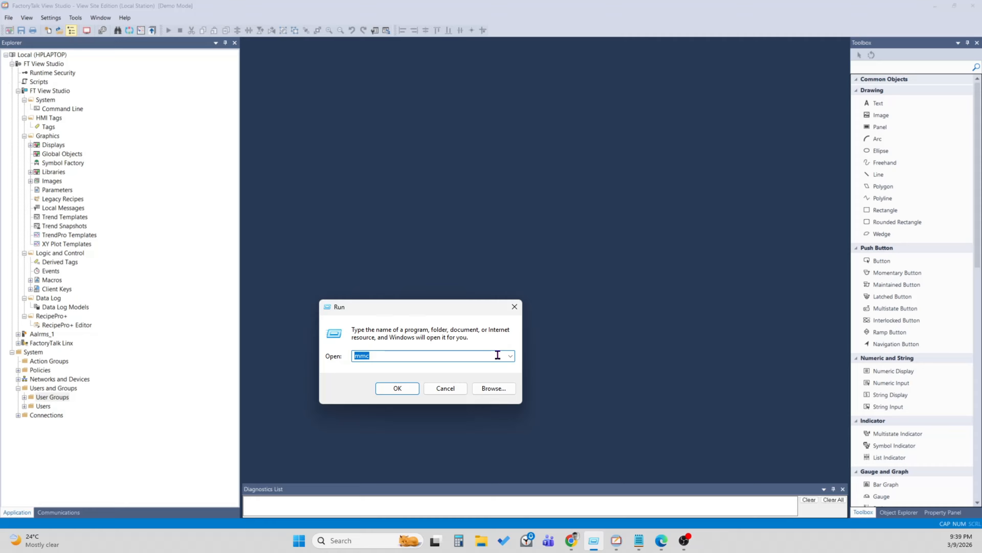
{"action": "left_click", "coordinate": [510, 356]}
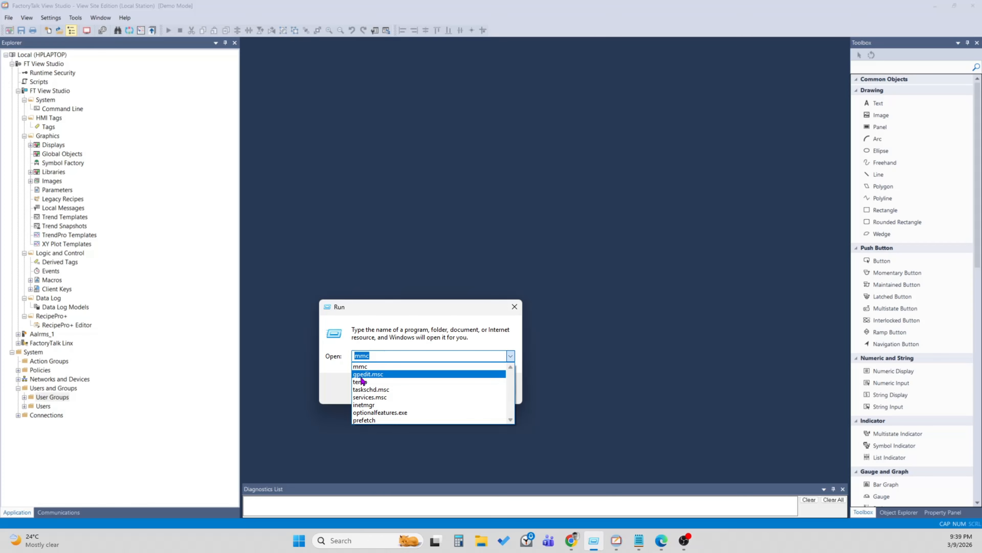
{"action": "left_click", "coordinate": [388, 375]}
{"action": "left_click", "coordinate": [395, 387]}
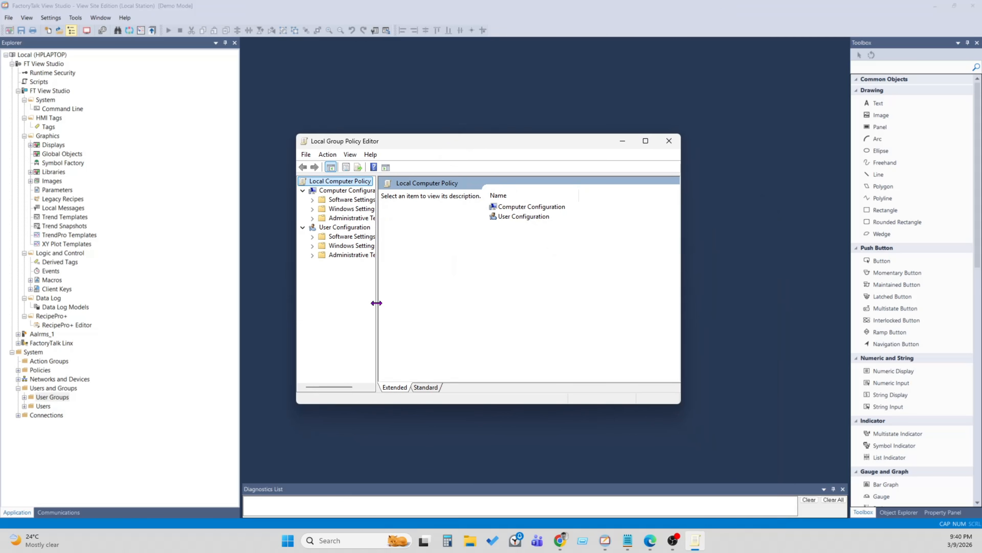
Step: Browse the policy tree to the Group Policy folder under User Configuration, Administrative Templates, System
{"action": "left_click_drag", "start_coordinate": [379, 306], "coordinate": [440, 307]}
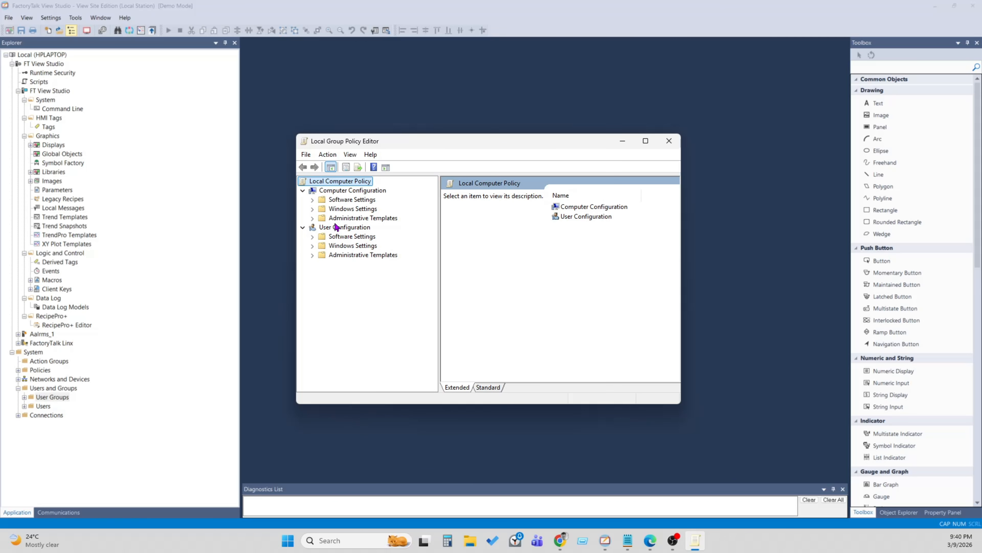
{"action": "left_click", "coordinate": [312, 219]}
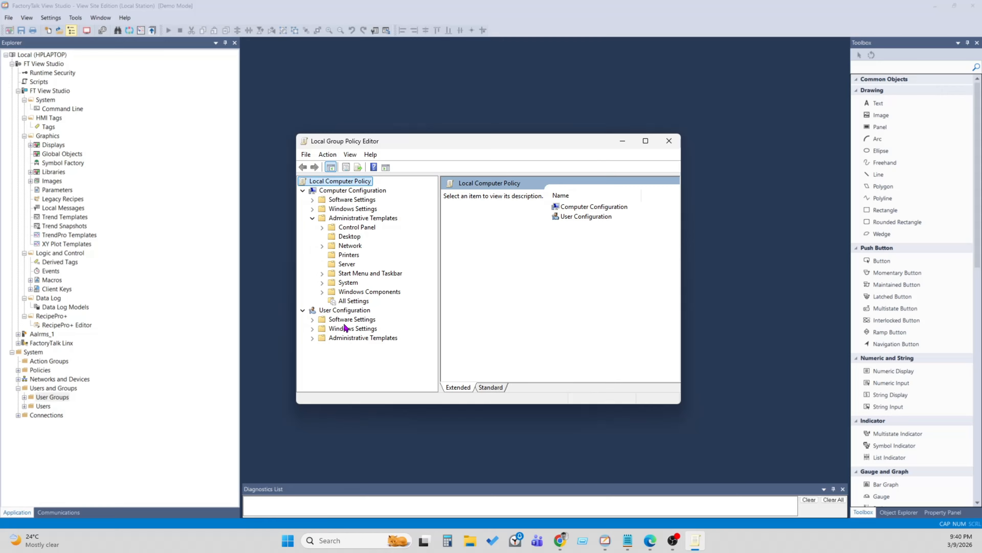
{"action": "left_click", "coordinate": [313, 329]}
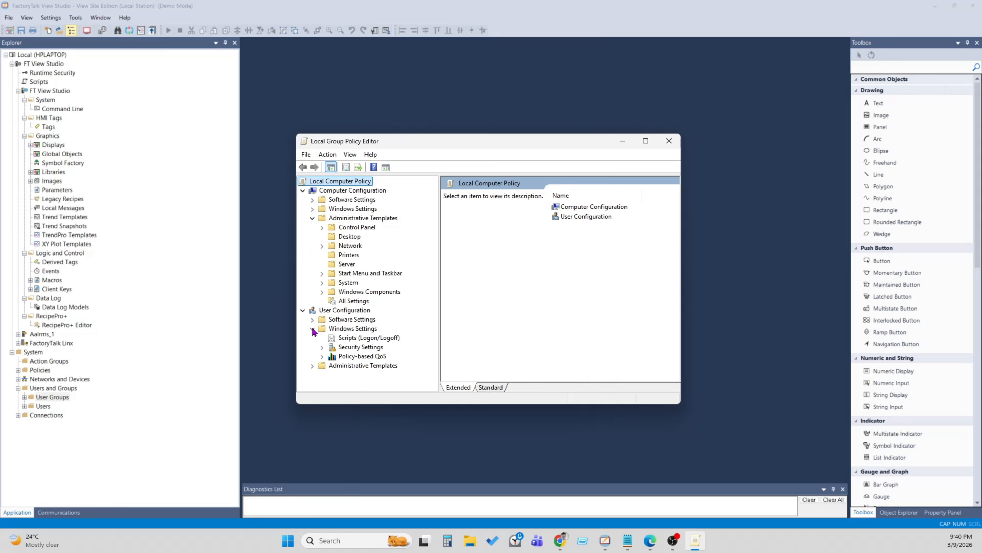
{"action": "left_click", "coordinate": [312, 365]}
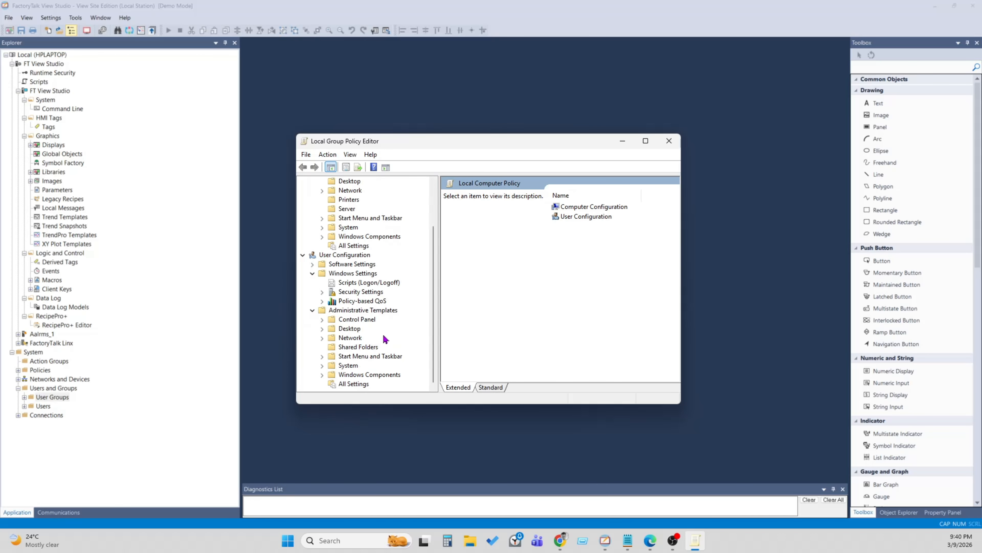
{"action": "left_click", "coordinate": [323, 337]}
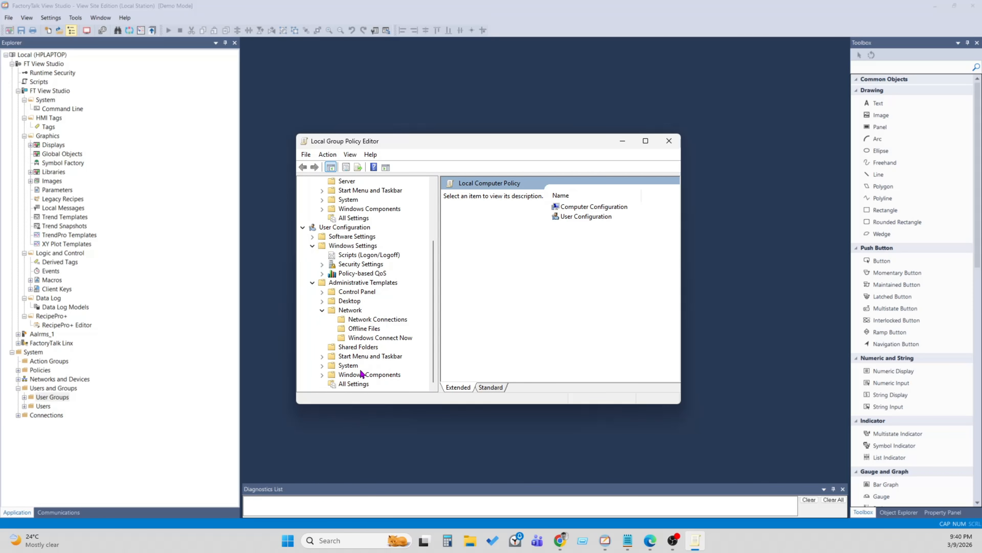
{"action": "left_click", "coordinate": [323, 366]}
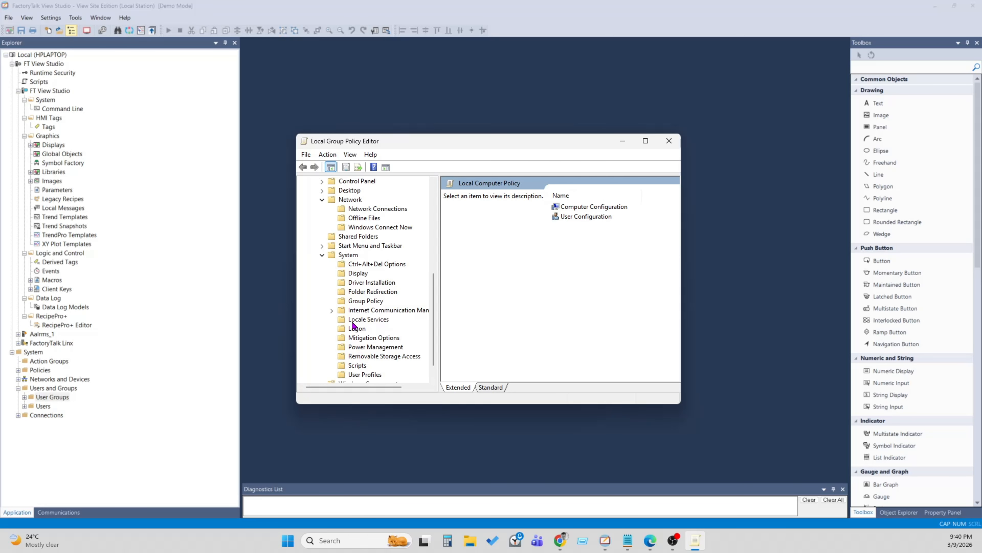
{"action": "left_click", "coordinate": [353, 302]}
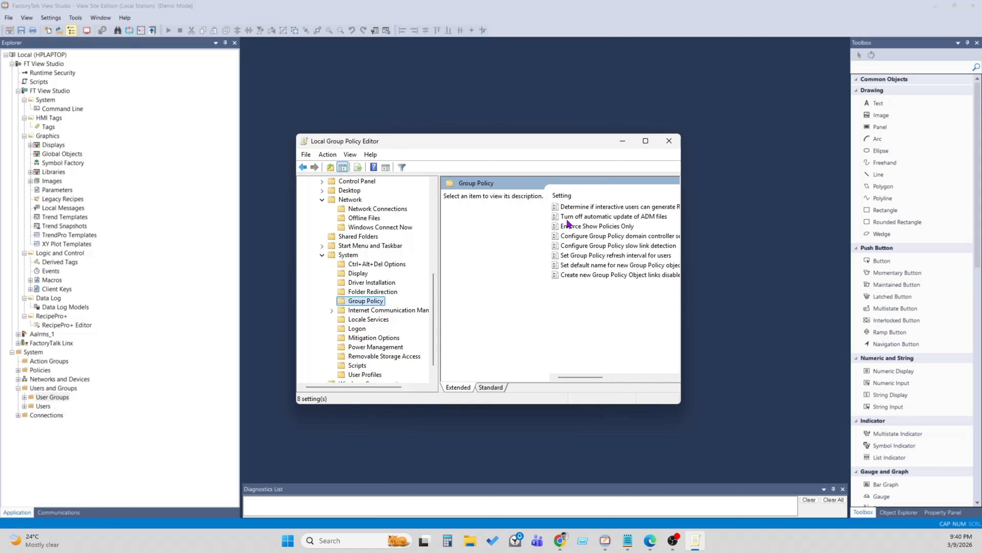
Step: Review the Group Policy settings in Standard view, including Enforce Show Policies Only and the default name for new objects
{"action": "left_click_drag", "start_coordinate": [575, 378], "coordinate": [592, 375]}
{"action": "left_click", "coordinate": [496, 388]}
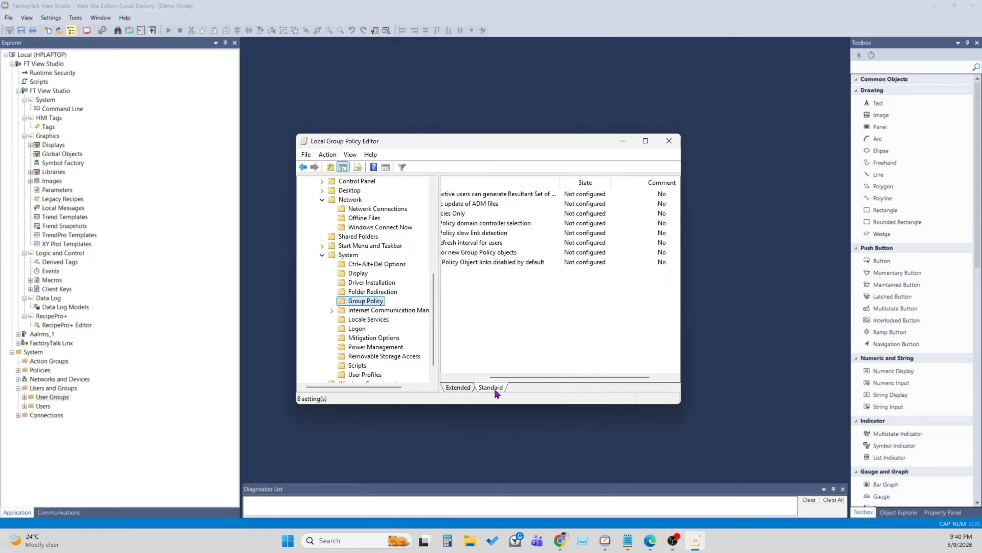
{"action": "left_click_drag", "start_coordinate": [528, 377], "coordinate": [463, 372]}
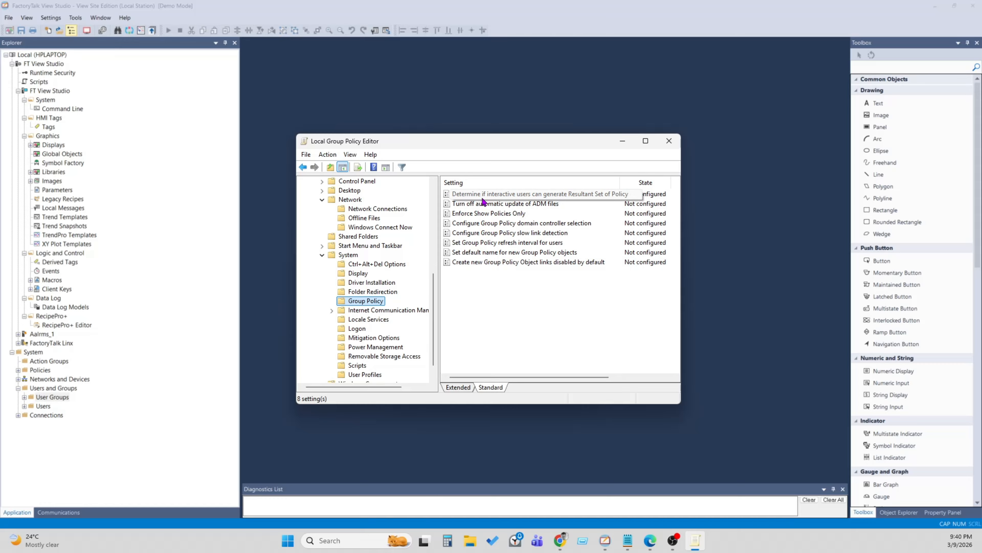
{"action": "left_click", "coordinate": [479, 205]}
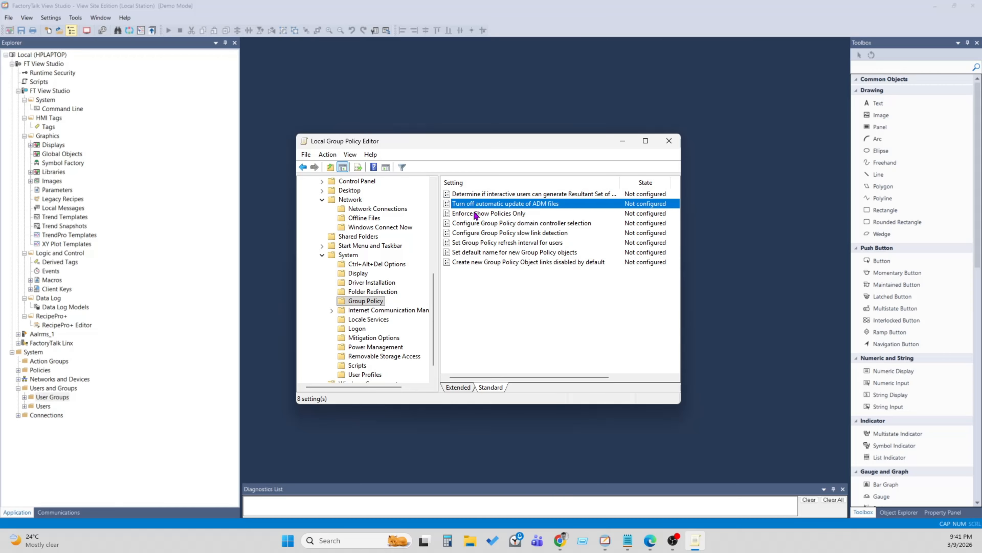
{"action": "left_click", "coordinate": [477, 216]}
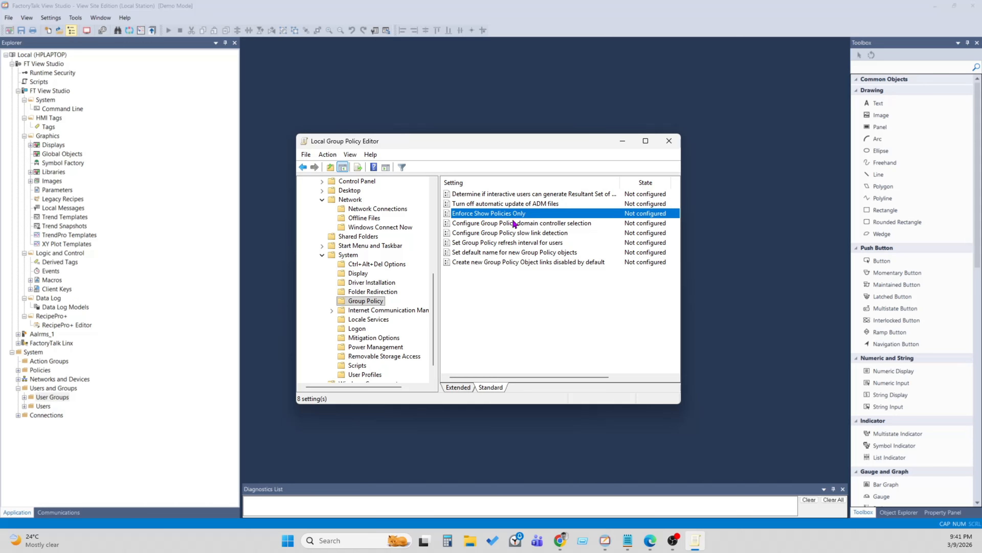
{"action": "left_click", "coordinate": [506, 253]}
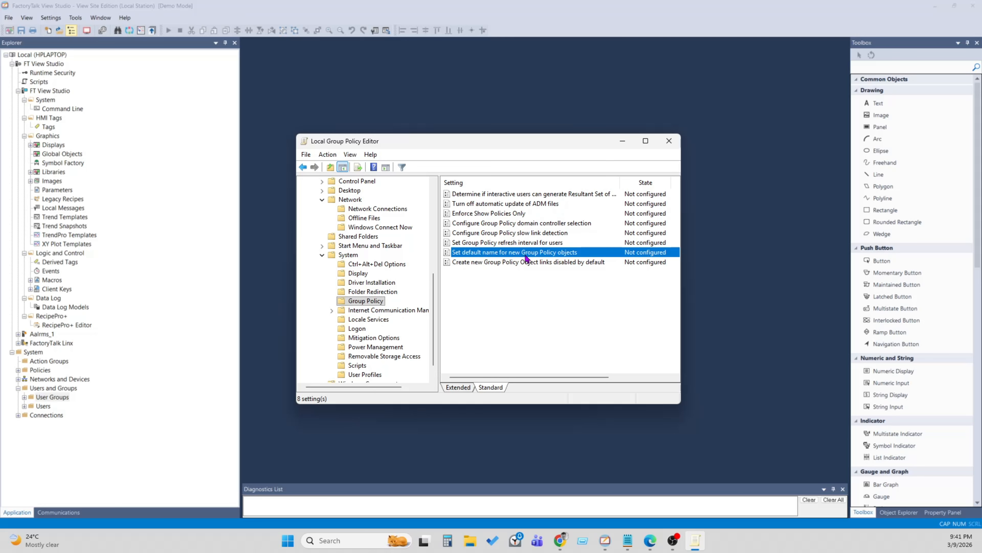
Step: Read the "Set default name for new Group Policy objects" policy details, then close them and the Local Group Policy Editor
{"action": "double_click", "coordinate": [557, 253]}
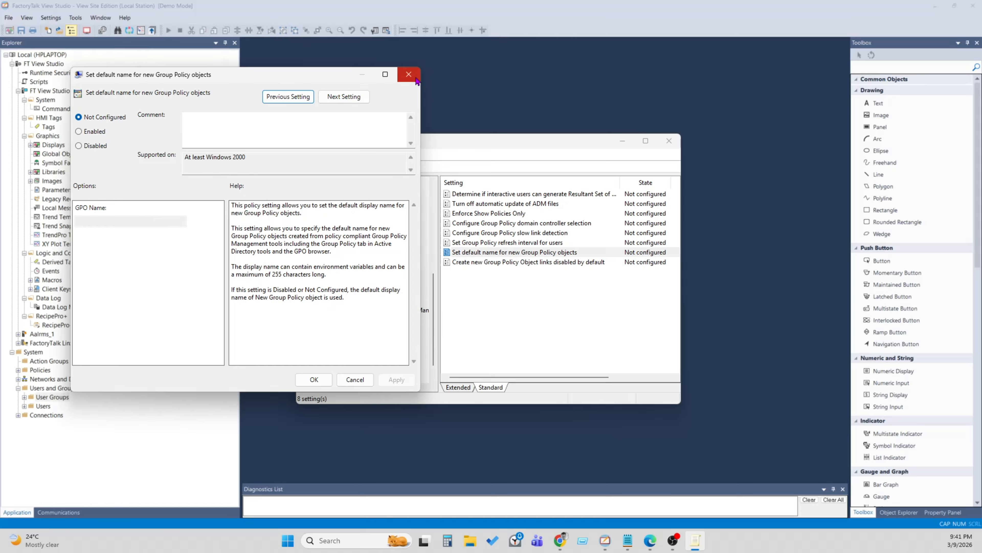
{"action": "left_click", "coordinate": [409, 74]}
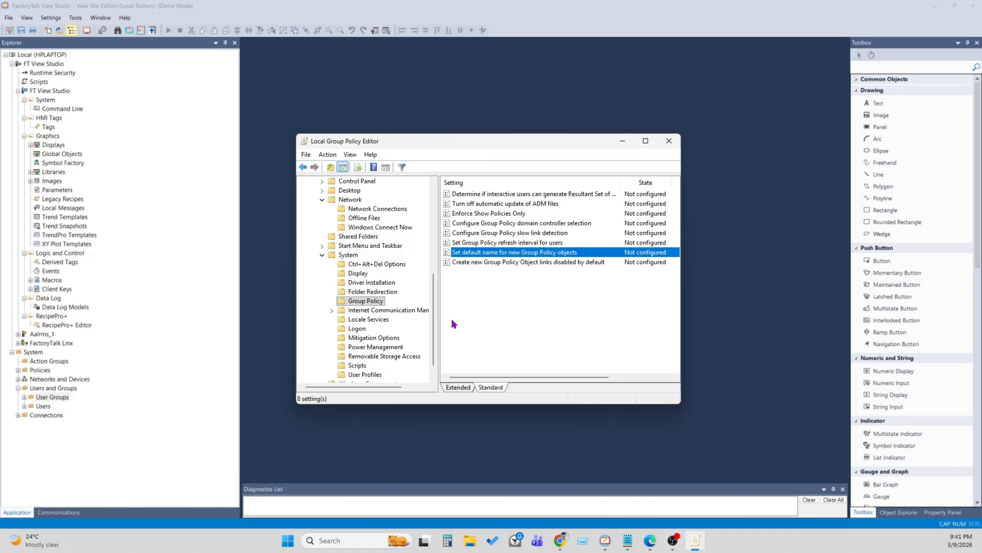
{"action": "key", "text": "alt+F4"}
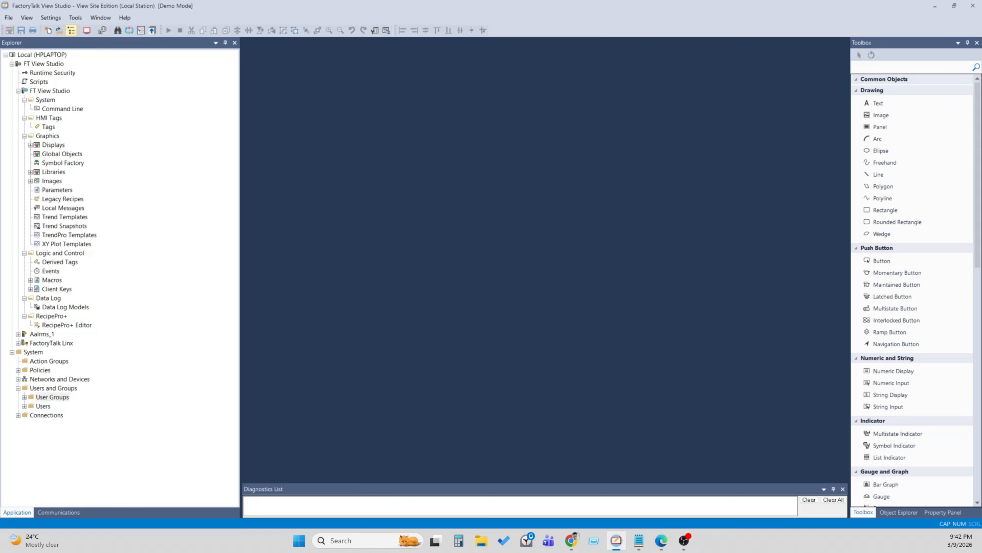